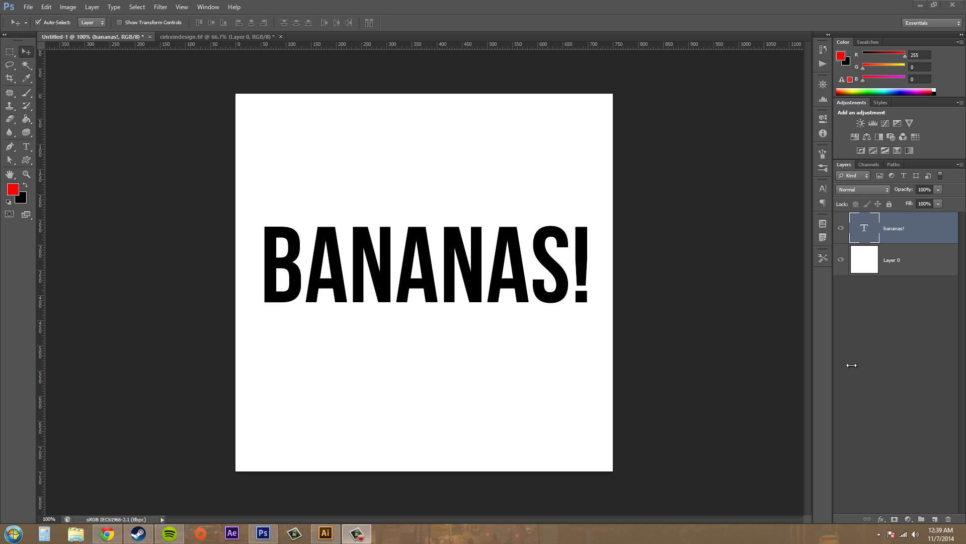
Open Blending Options in Layer Style for the BANANAS! text layer via the fx menu.
click(910, 237)
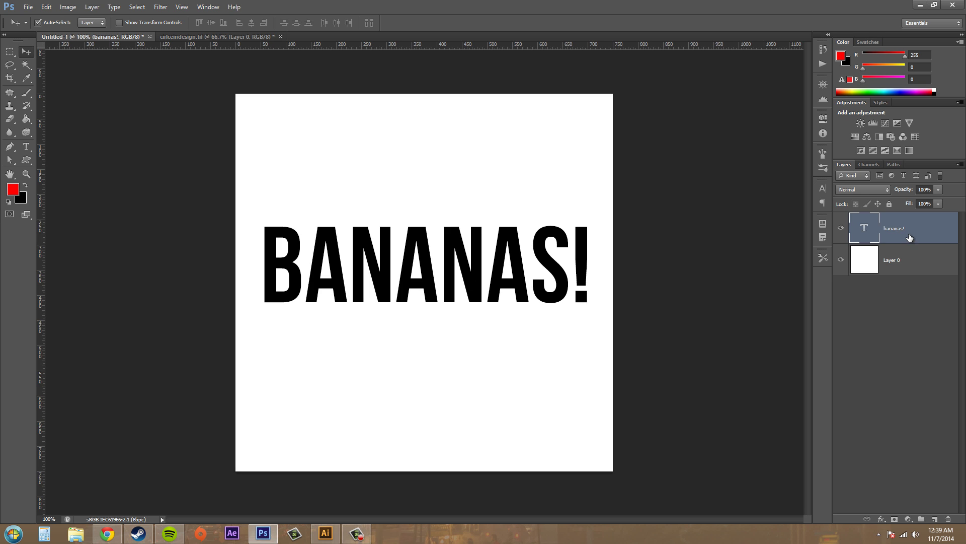
click(881, 519)
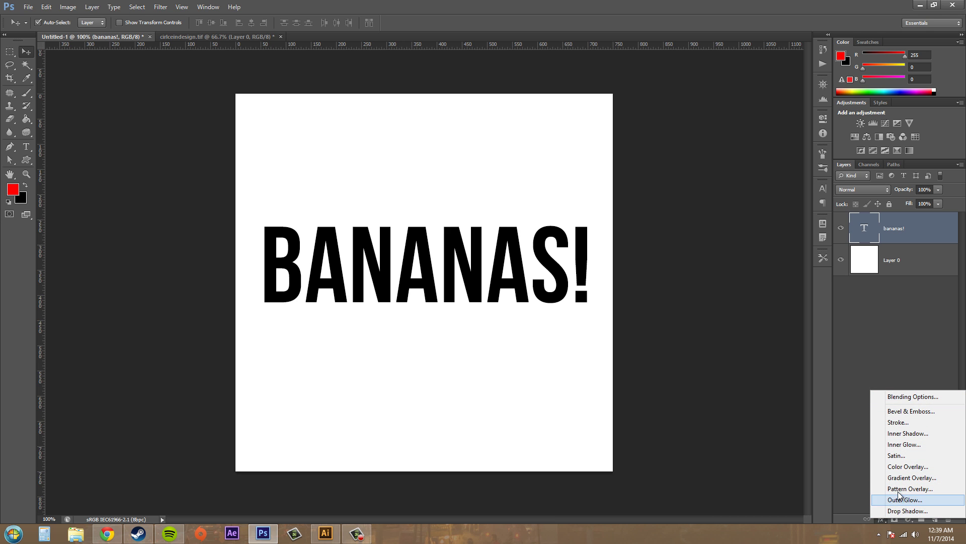
click(903, 398)
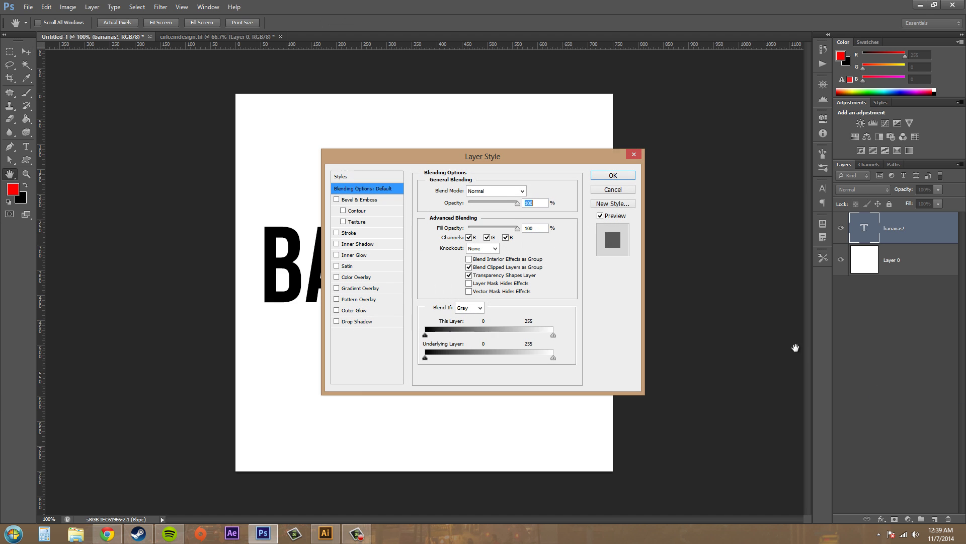
drag(652, 207, 767, 285)
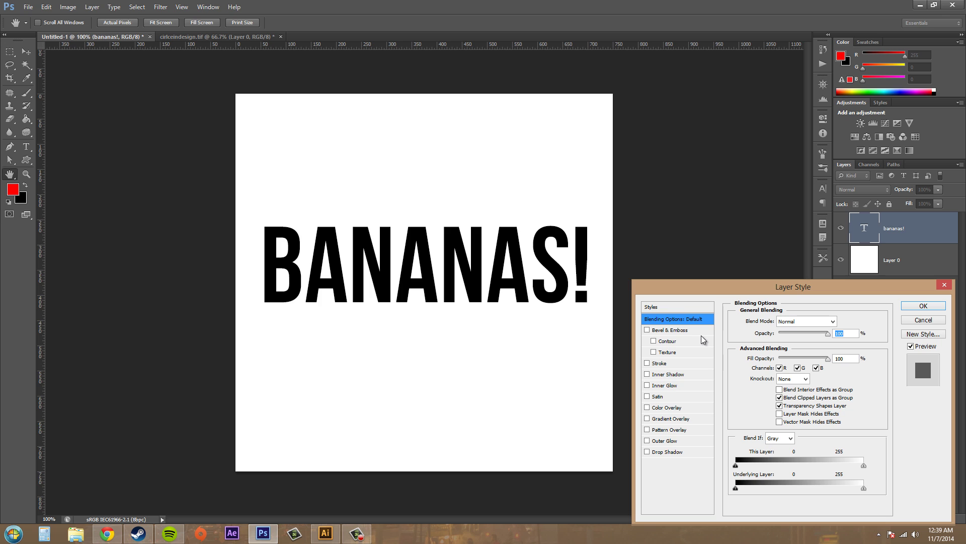
Add a 3 px Outside stroke in teal to BANANAS! and apply it.
click(648, 363)
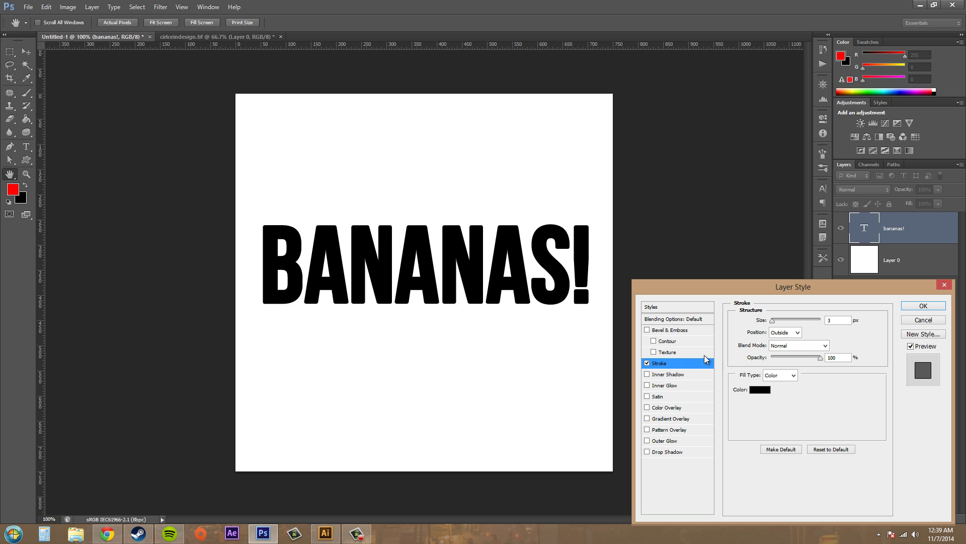
click(757, 390)
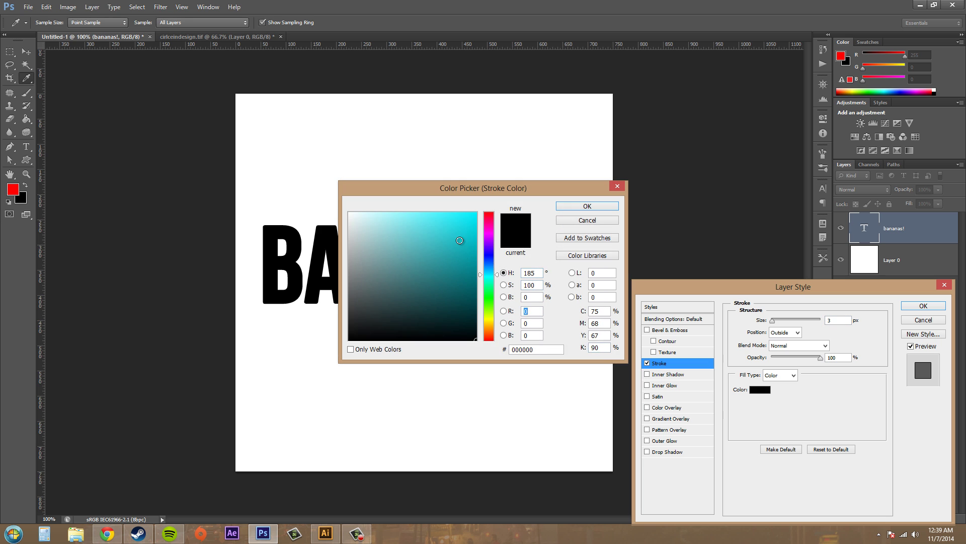
click(460, 240)
click(593, 208)
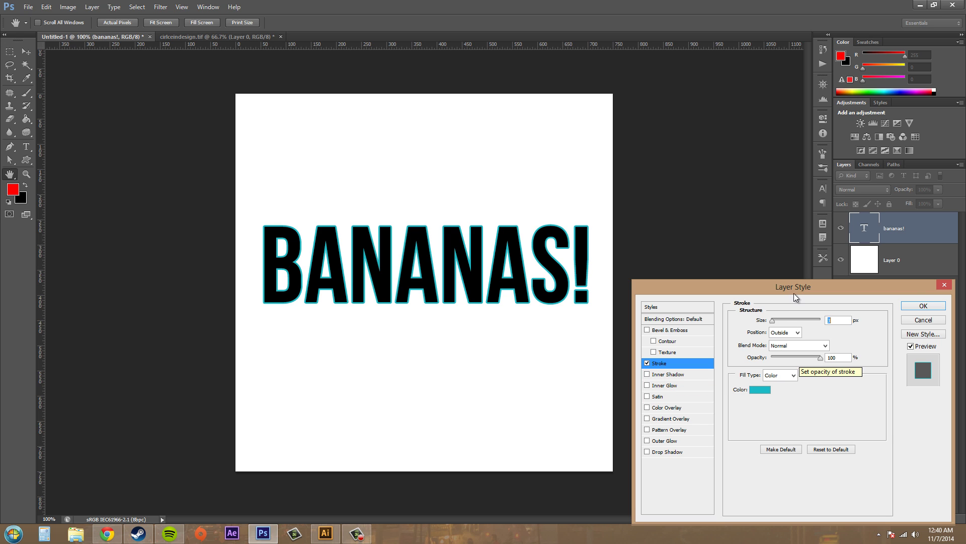
drag(822, 287, 691, 250)
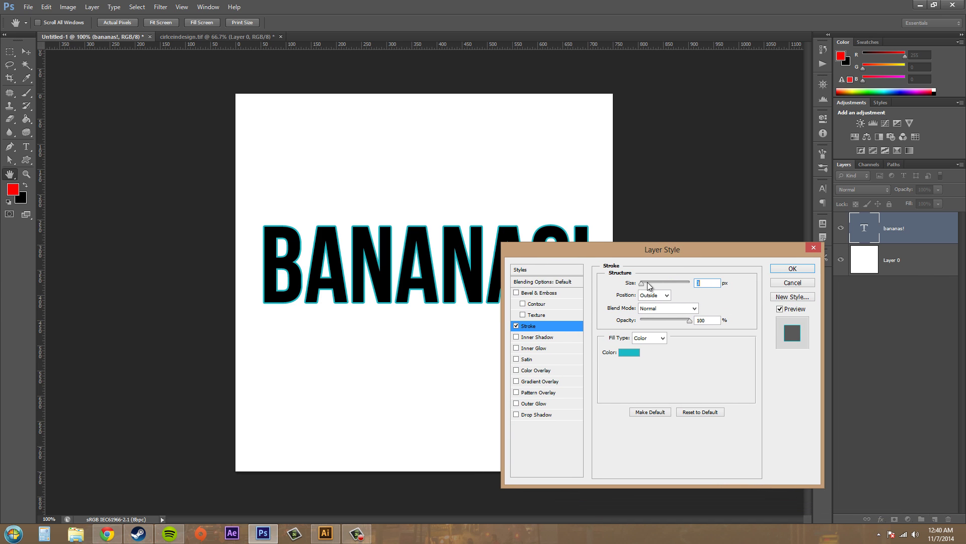
click(802, 271)
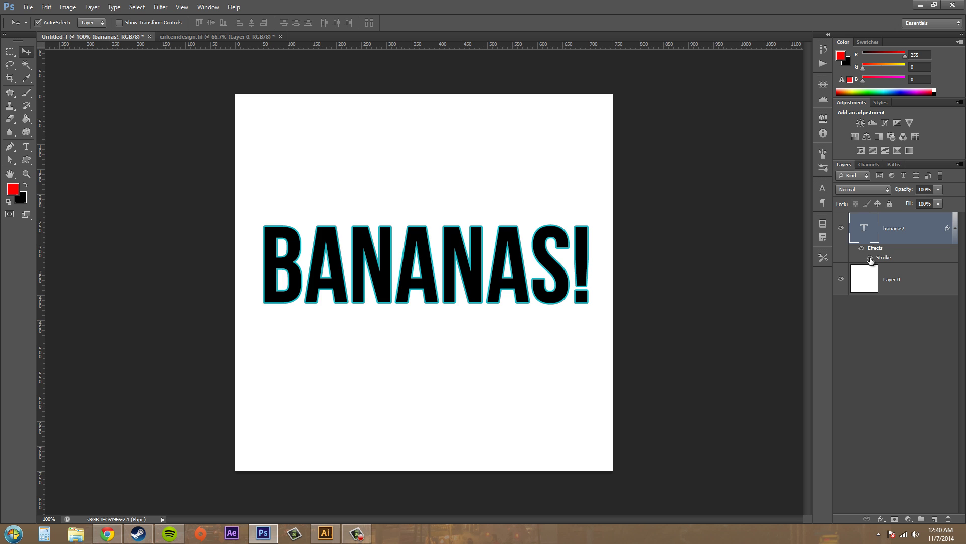
Toggle the stroke and effects visibility on BANANAS! to compare with and without them.
click(871, 258)
click(870, 258)
click(871, 259)
click(870, 259)
click(862, 249)
click(862, 249)
Increase the teal stroke Size to a much larger value and apply it.
double_click(887, 260)
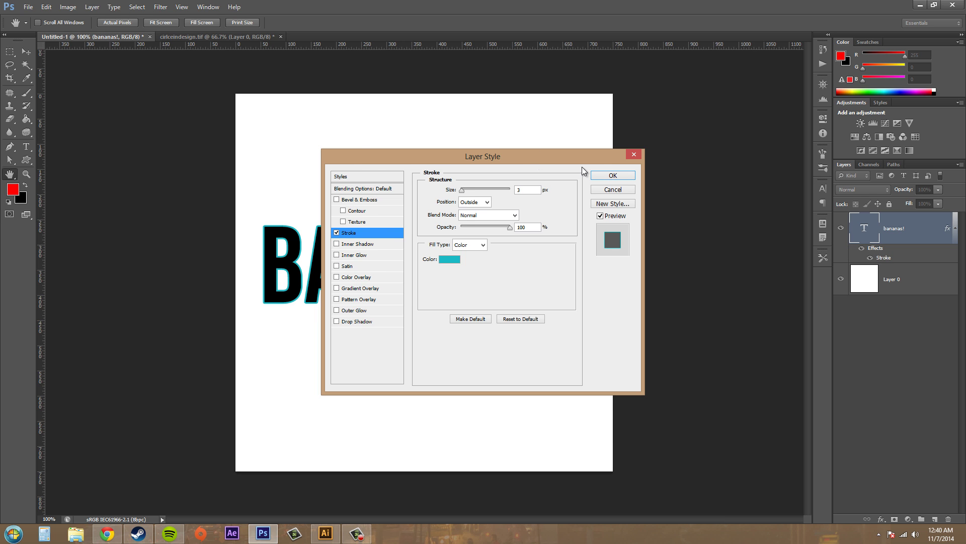
drag(584, 157, 732, 196)
mouse_move(609, 232)
mouse_down()
mouse_move(623, 233)
mouse_move(615, 231)
mouse_up()
click(760, 215)
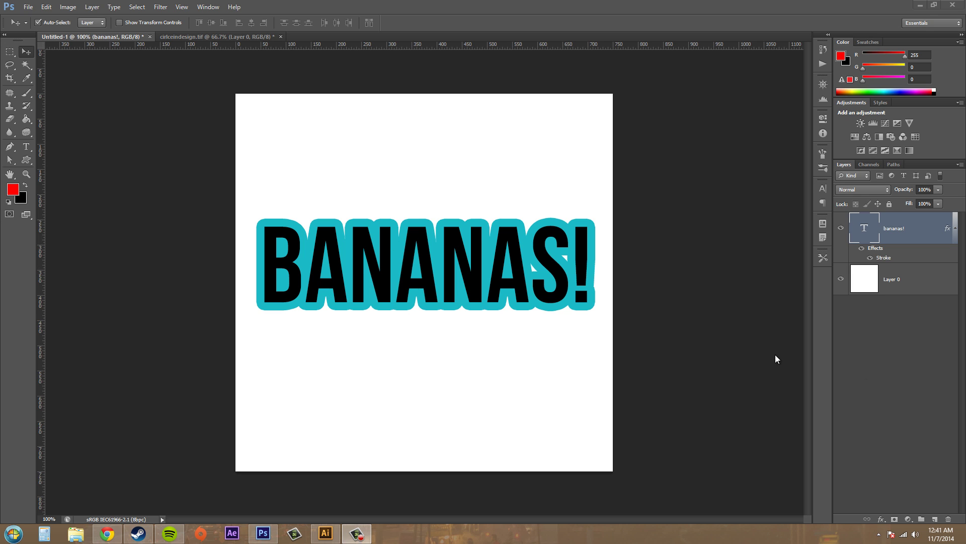
Add Bevel & Emboss, Inner Shadow, Inner Glow, red Color Overlay and Drop Shadow to BANANAS!
click(876, 249)
double_click(878, 251)
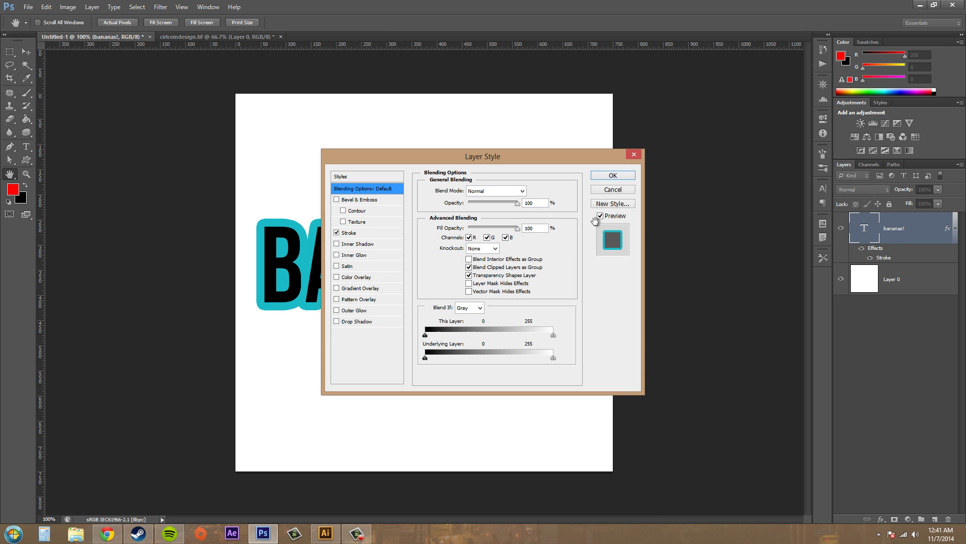
click(337, 199)
click(336, 244)
click(337, 255)
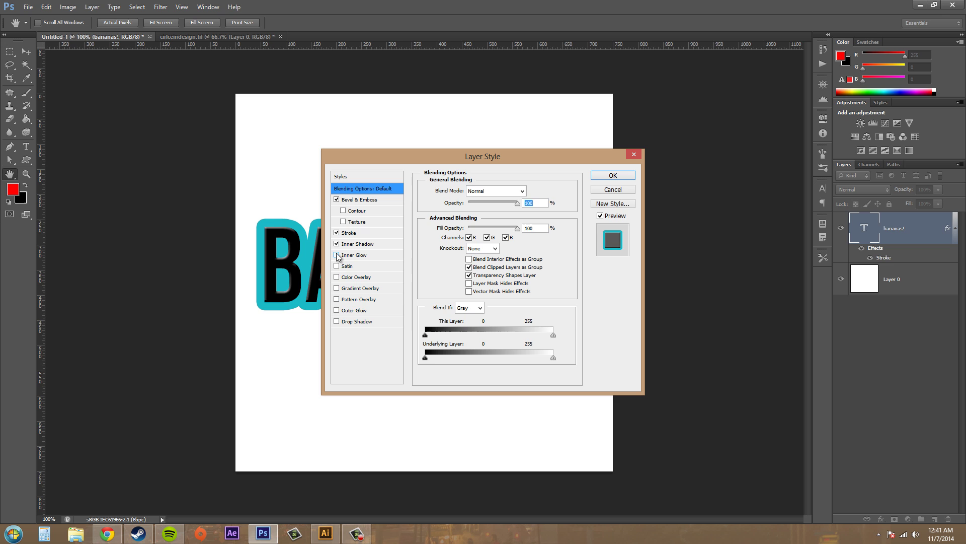
click(337, 277)
click(337, 299)
click(337, 321)
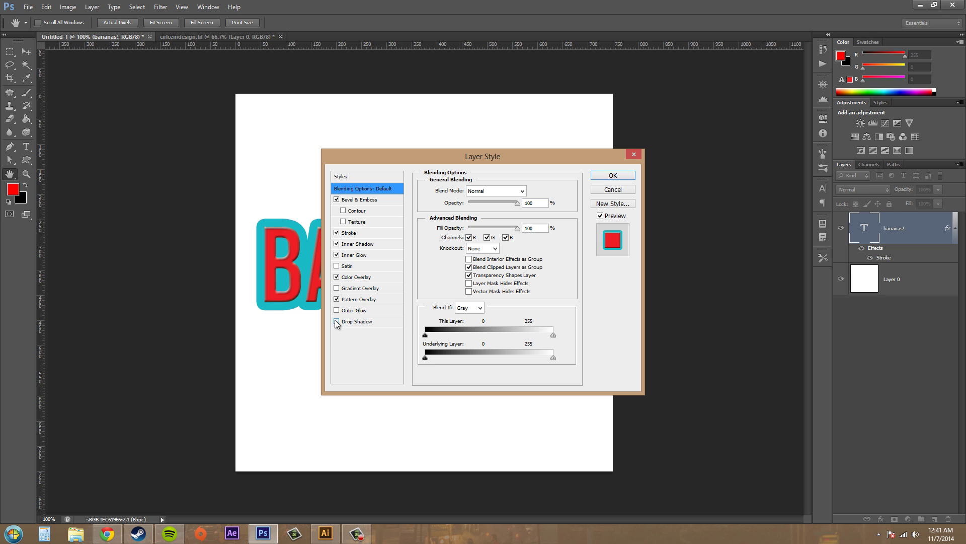
click(337, 299)
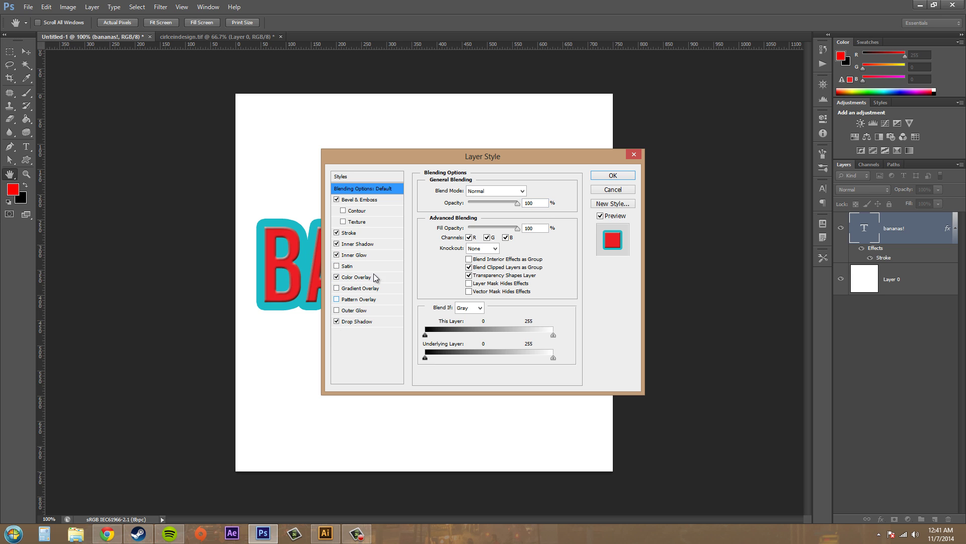
click(612, 175)
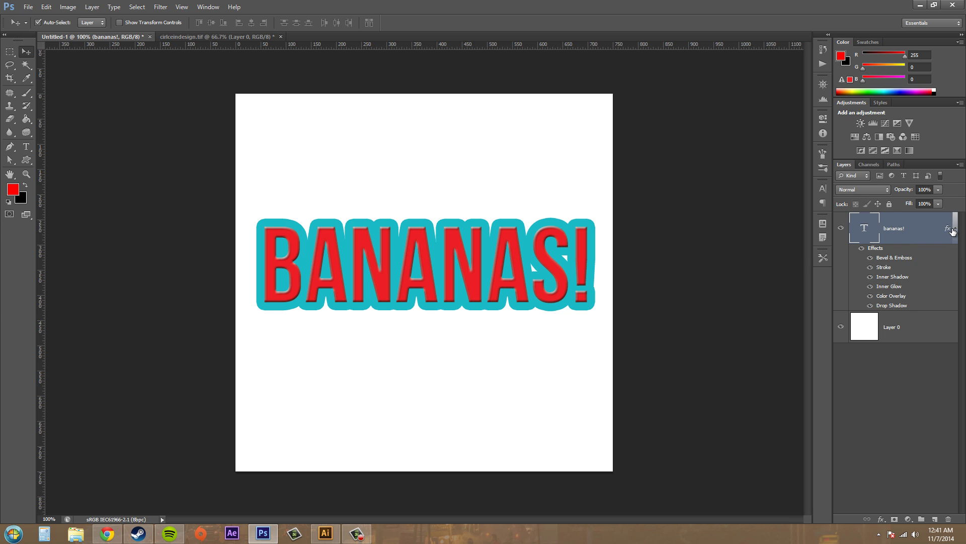
Uncheck Drop Shadow, Color Overlay, Inner Glow, Inner Shadow and Bevel & Emboss, keeping only the teal Stroke.
click(953, 230)
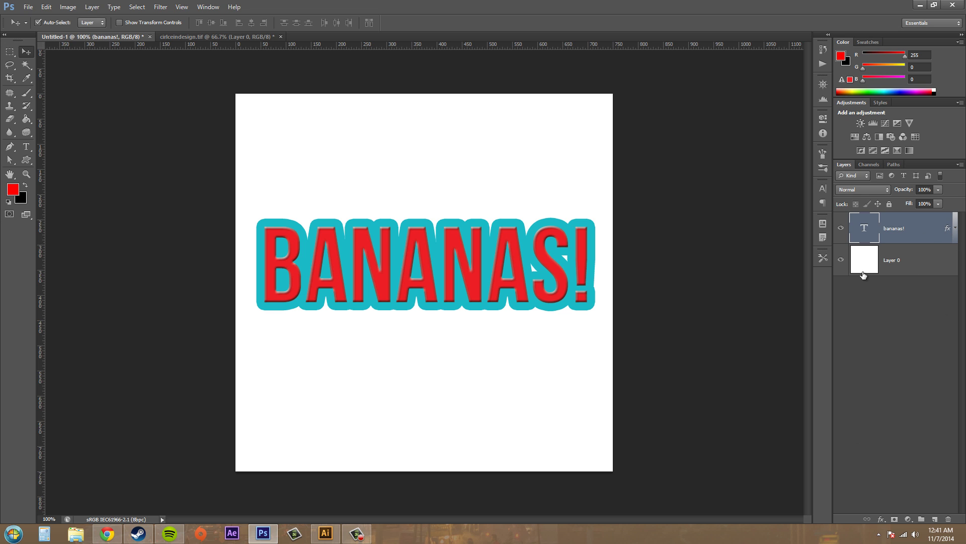
double_click(949, 231)
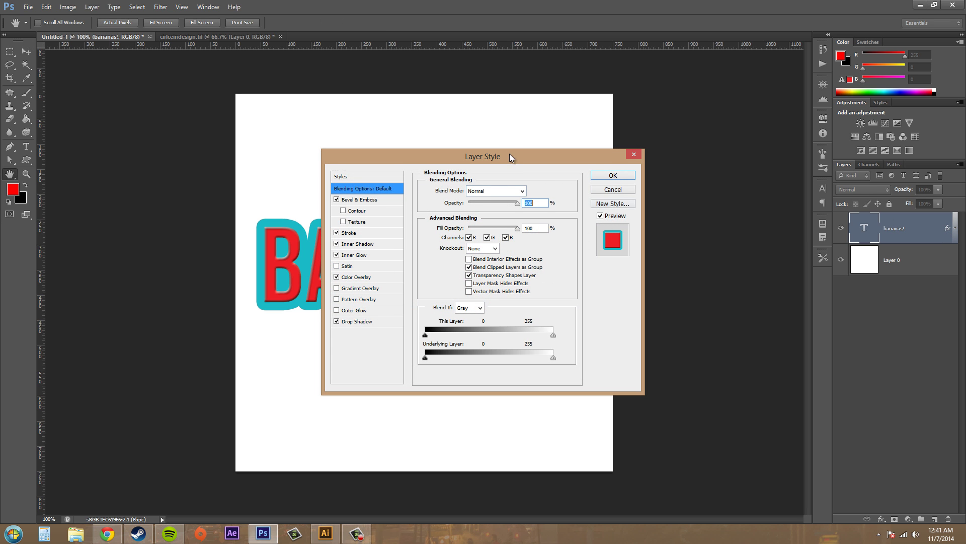
drag(511, 158, 608, 224)
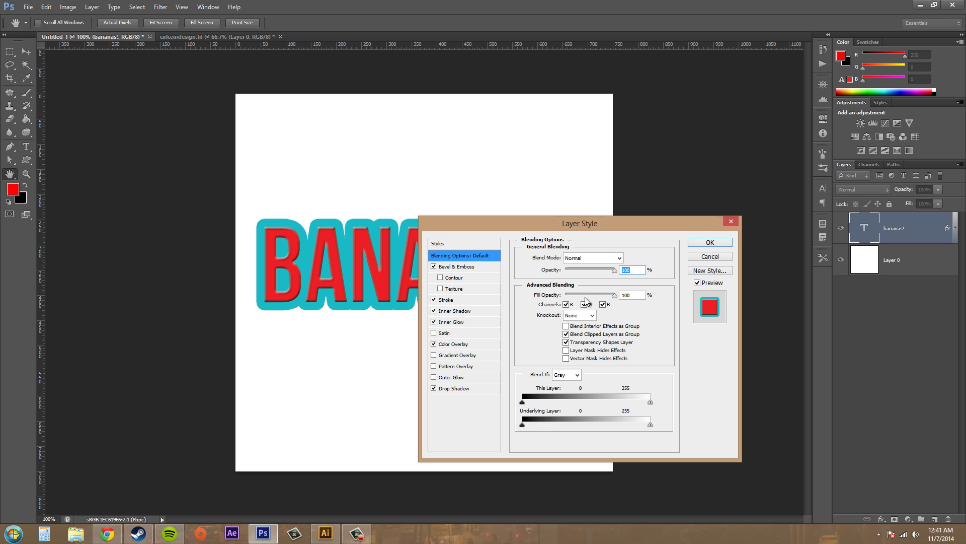
click(438, 390)
click(438, 344)
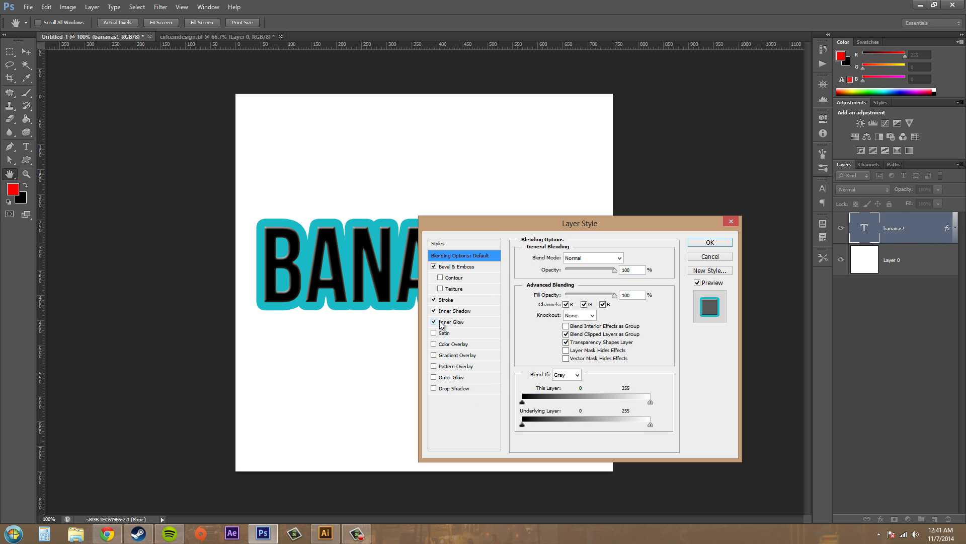
click(434, 322)
click(434, 299)
click(434, 310)
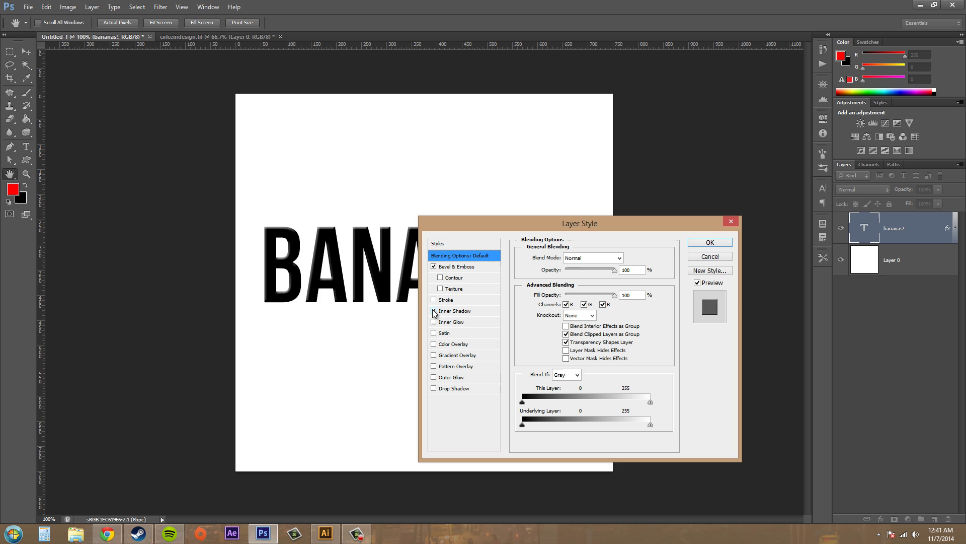
click(434, 266)
click(434, 299)
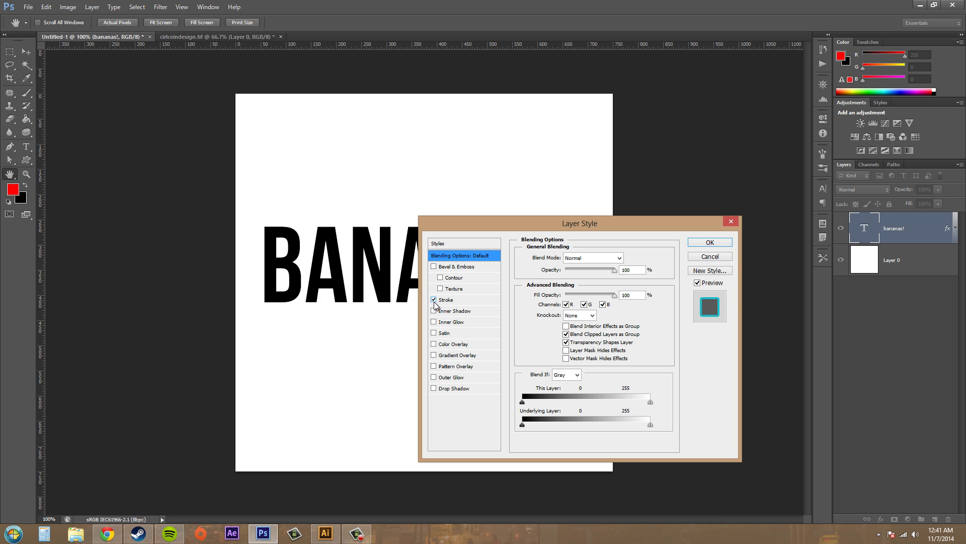
click(710, 242)
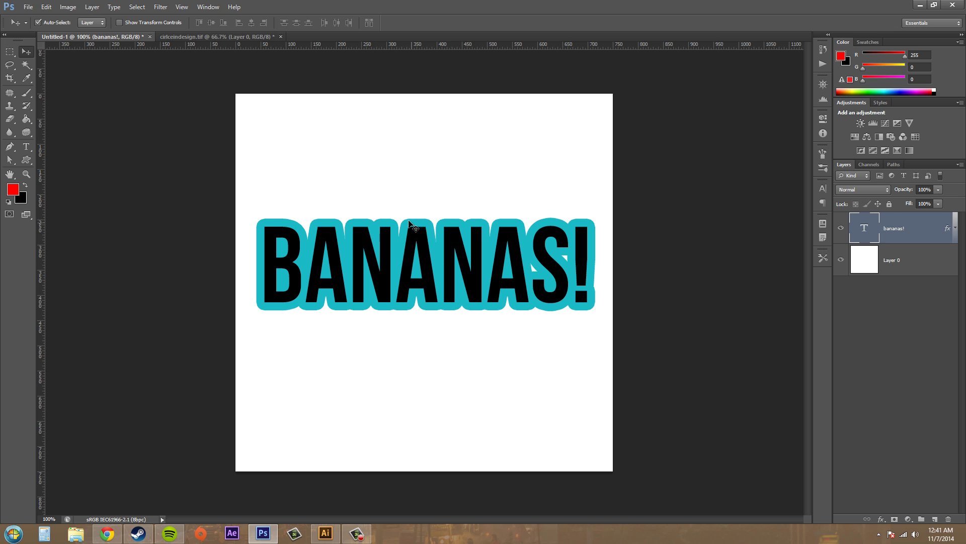
key(F10)
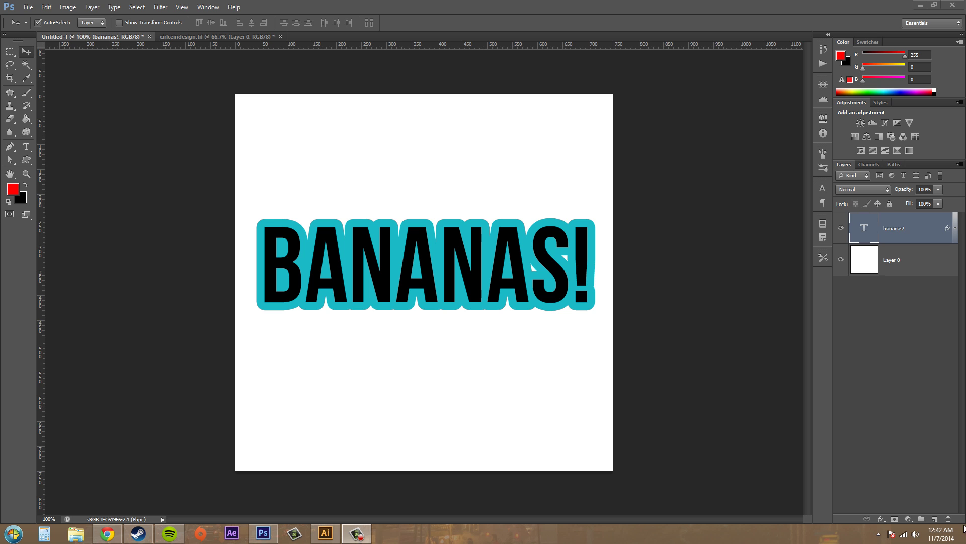
click(887, 517)
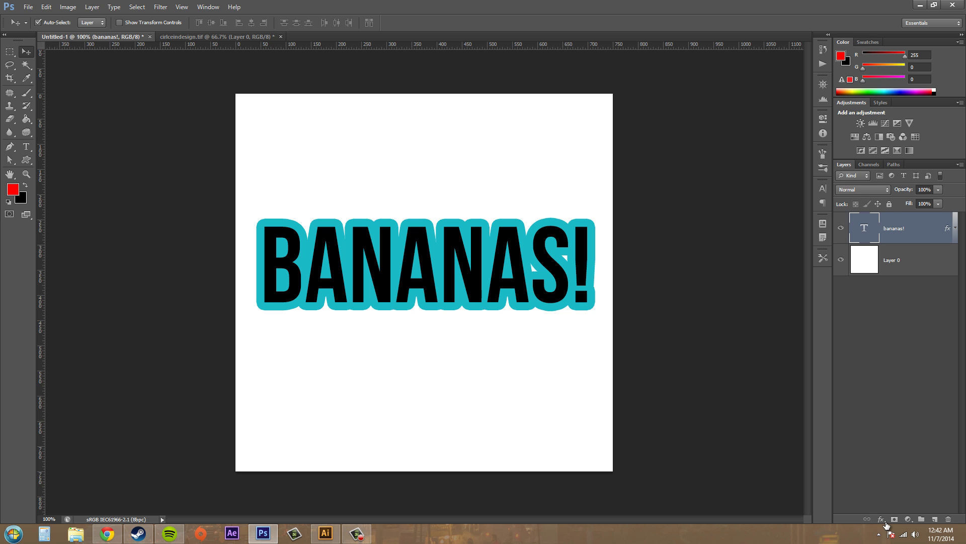
click(885, 521)
click(507, 369)
Type 'EFFECTS' as a new text line below BANANAS! and commit it.
click(27, 147)
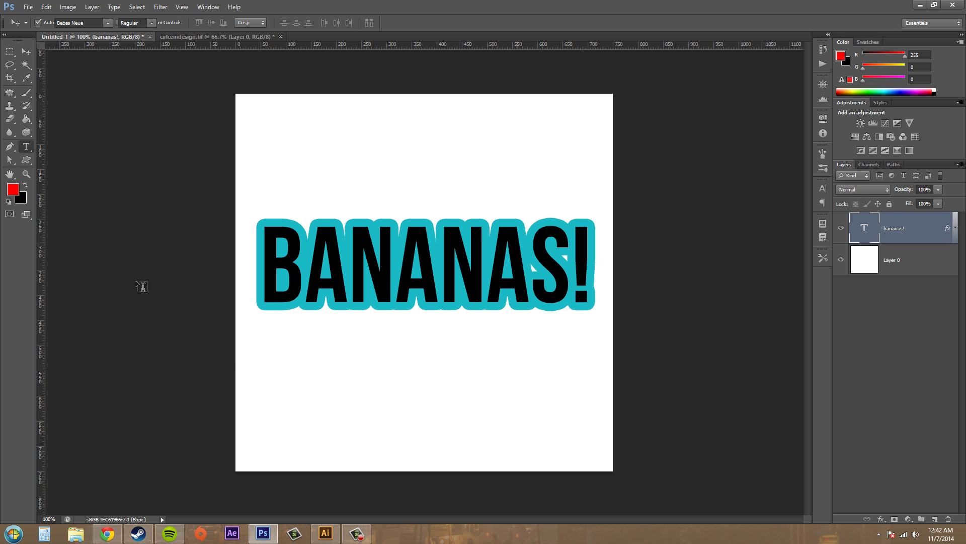
click(377, 394)
text(EFFECTR)
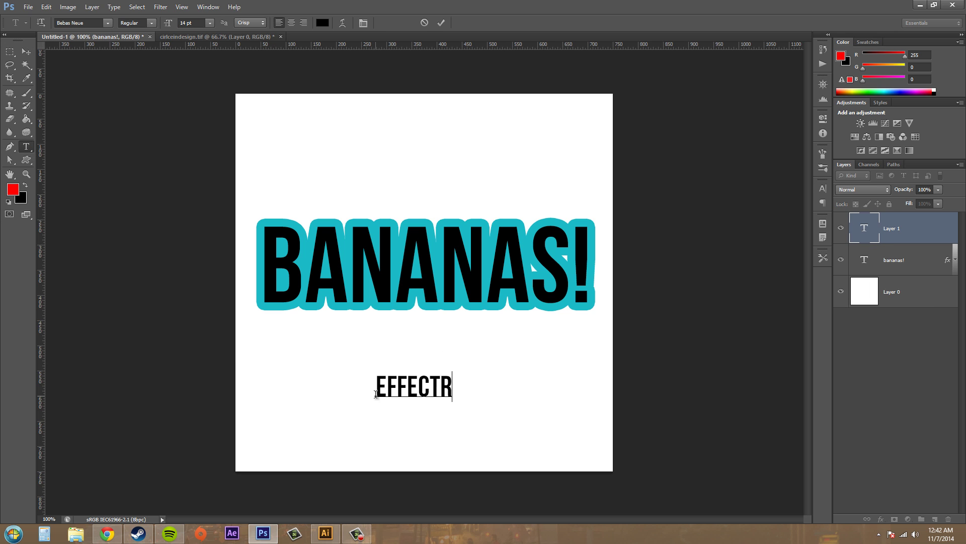
key(BackSpace)
text(S)
click(26, 52)
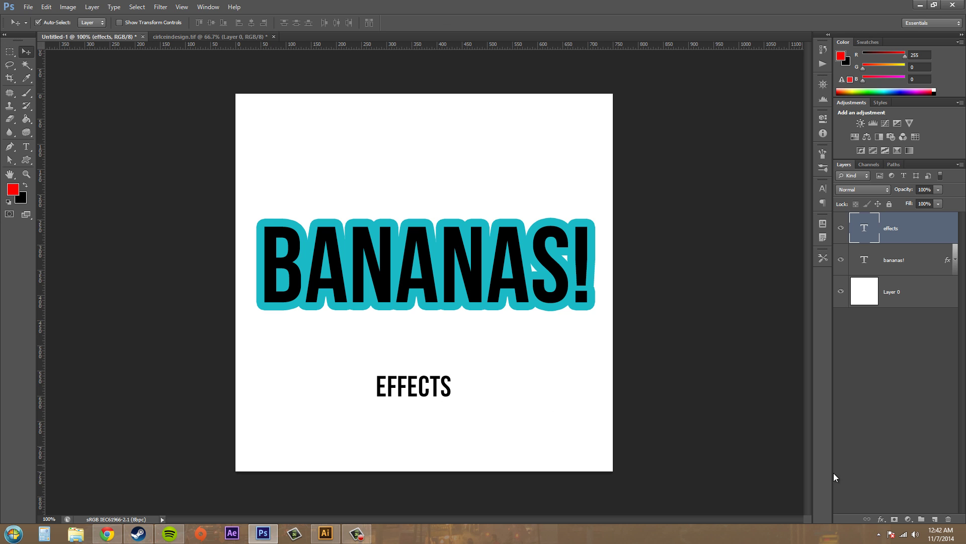